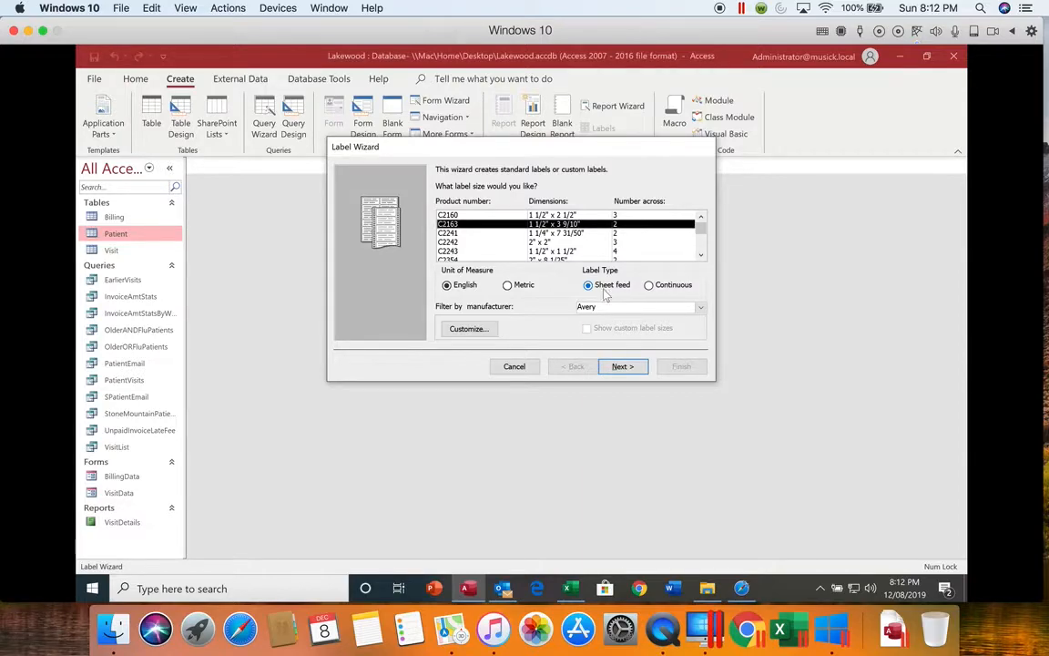
- Choose the Avery C2163 sheet-feed label, 1 1/2" x 3 9/10", for the patient labels and proceed to the text appearance settings
{"action": "left_click", "coordinate": [701, 307]}
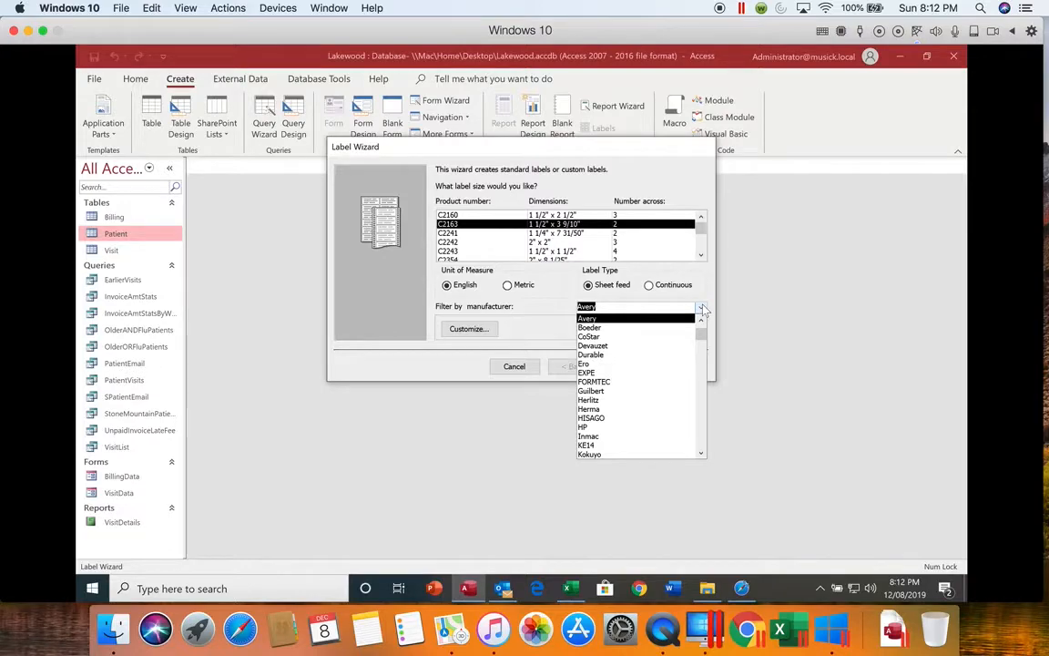
{"action": "left_click", "coordinate": [704, 310]}
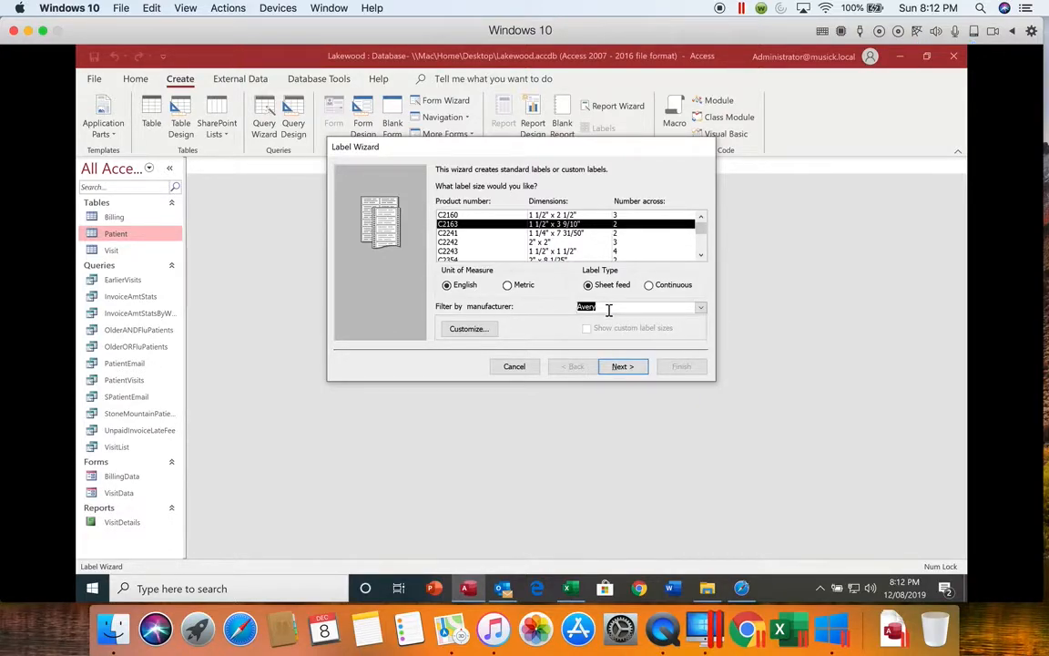
{"action": "left_click", "coordinate": [455, 223]}
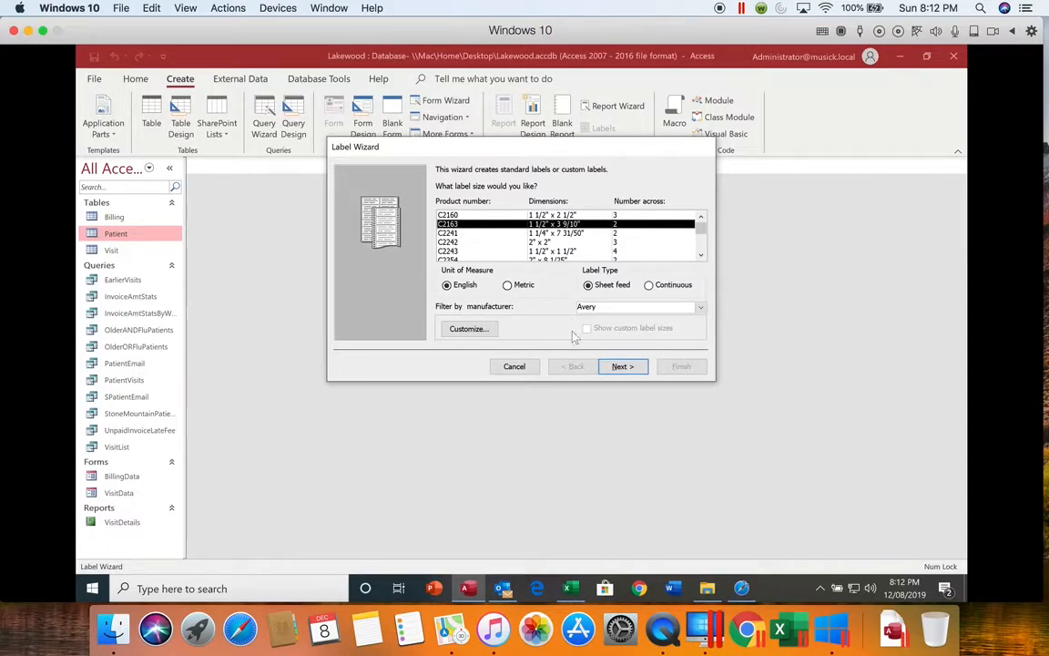
{"action": "left_click", "coordinate": [624, 368]}
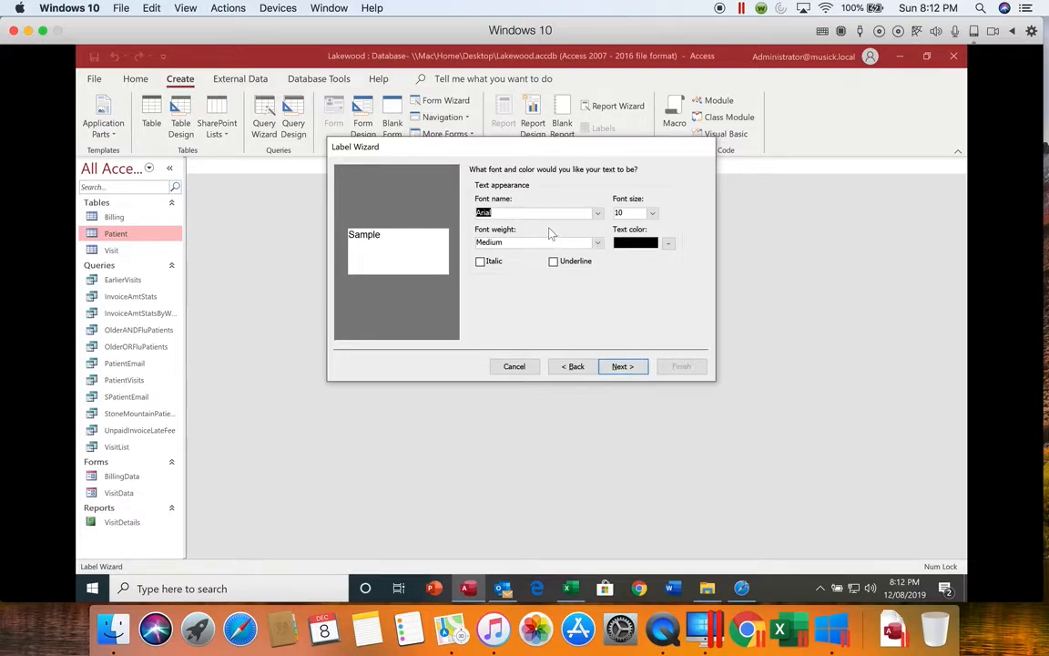
- Set the label text's font size to 10 and its font weight to Medium
{"action": "left_click", "coordinate": [653, 213]}
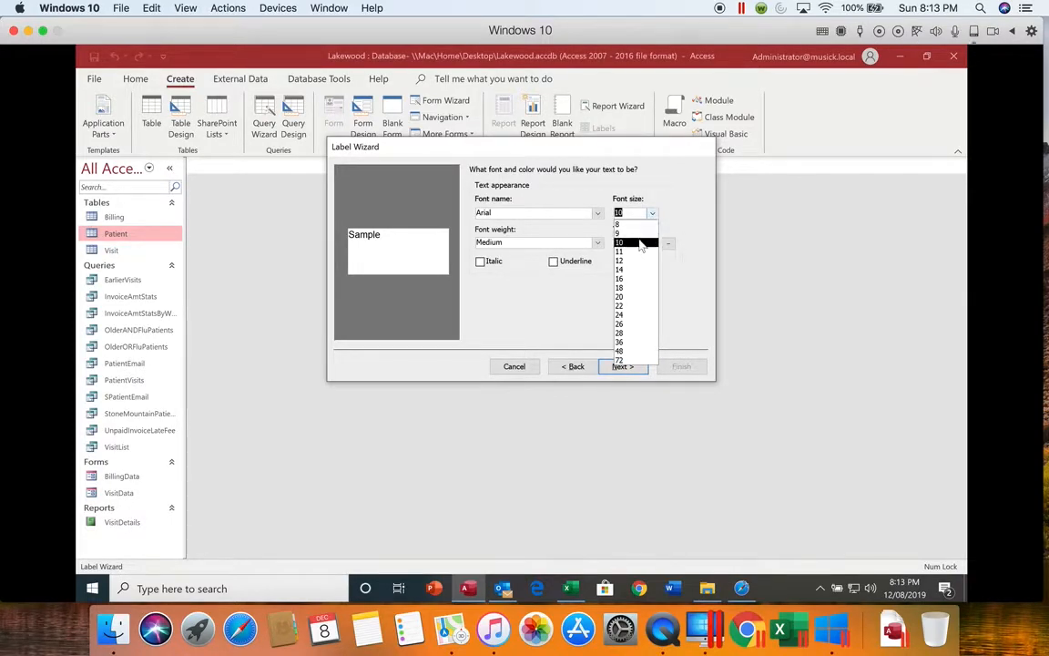
{"action": "left_click", "coordinate": [641, 243]}
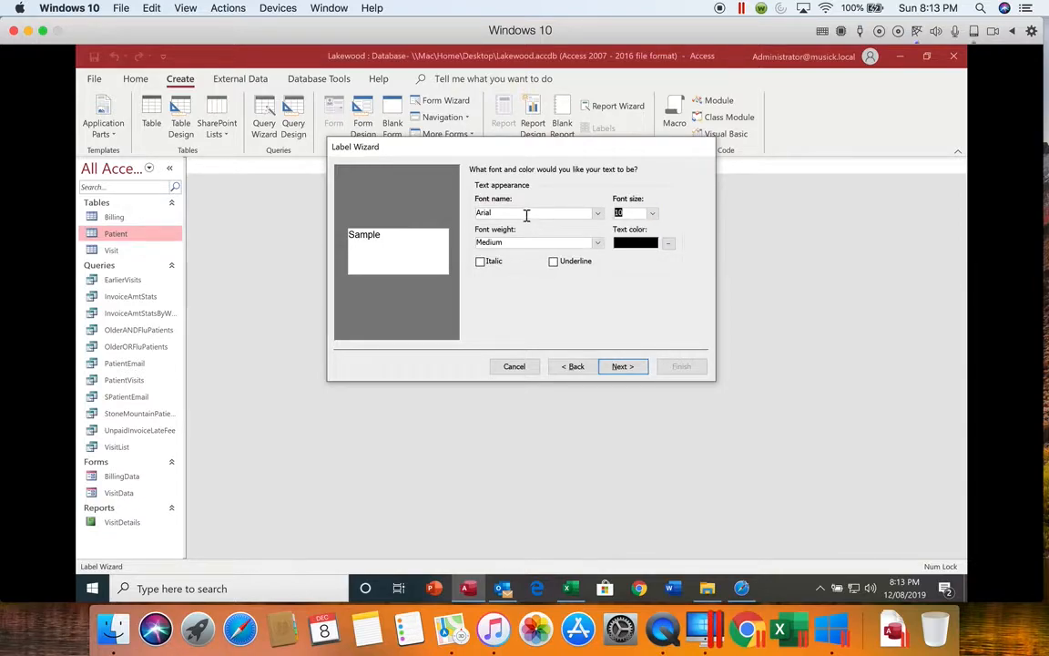
{"action": "left_click", "coordinate": [597, 243]}
{"action": "left_click", "coordinate": [574, 294]}
- Try the Semi-bold and Bold font weights on the label text and return it to Medium
{"action": "left_click", "coordinate": [537, 241]}
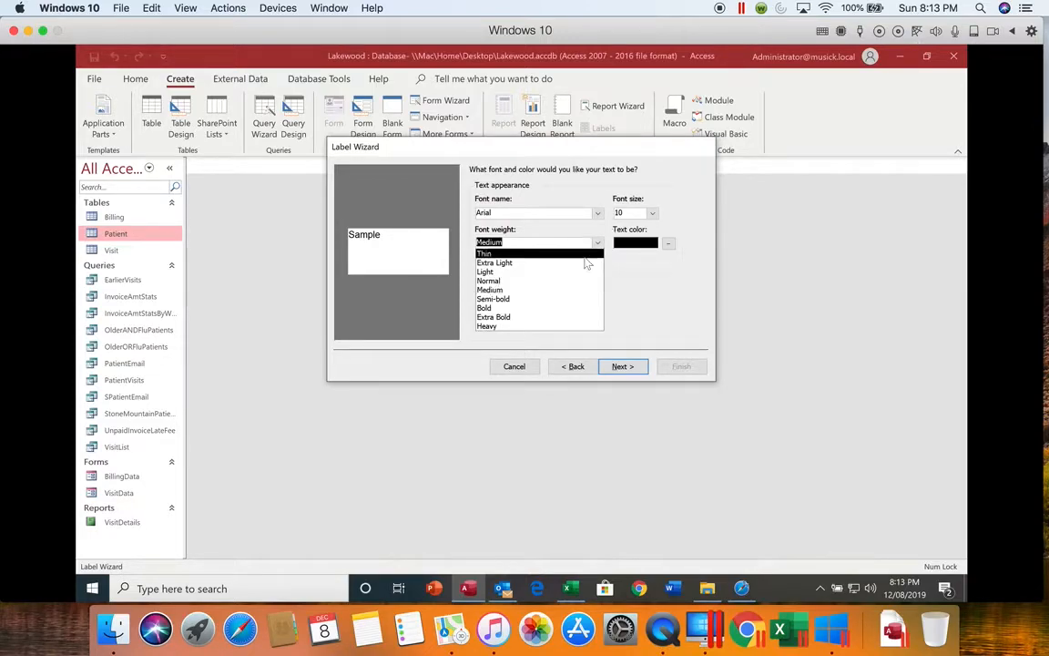
{"action": "left_click", "coordinate": [560, 301]}
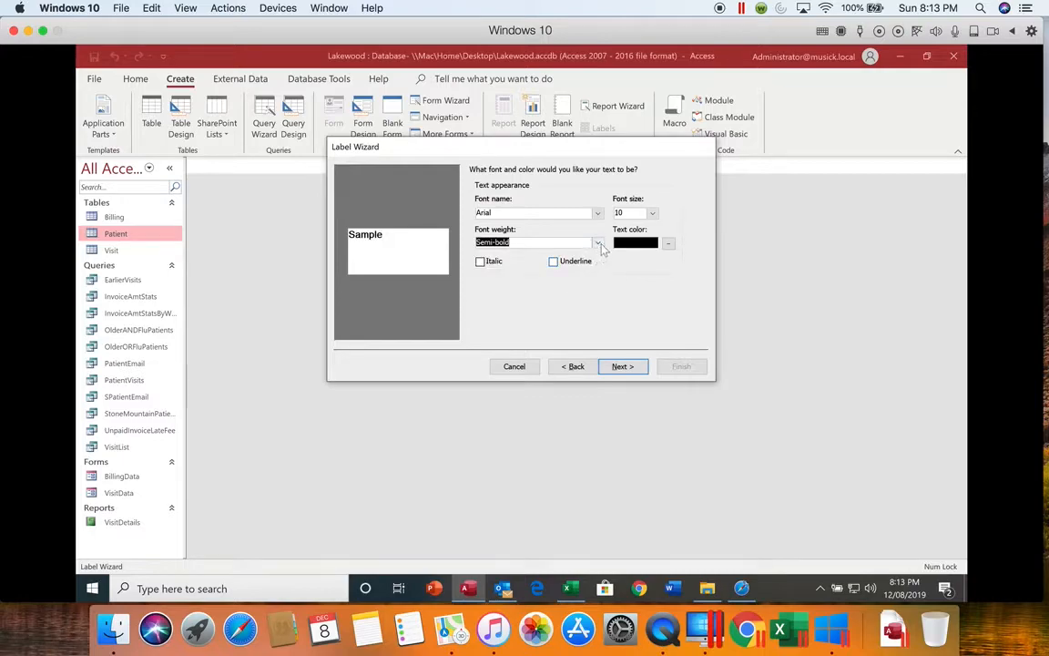
{"action": "left_click", "coordinate": [598, 244]}
{"action": "left_click", "coordinate": [562, 316]}
{"action": "left_click", "coordinate": [599, 244]}
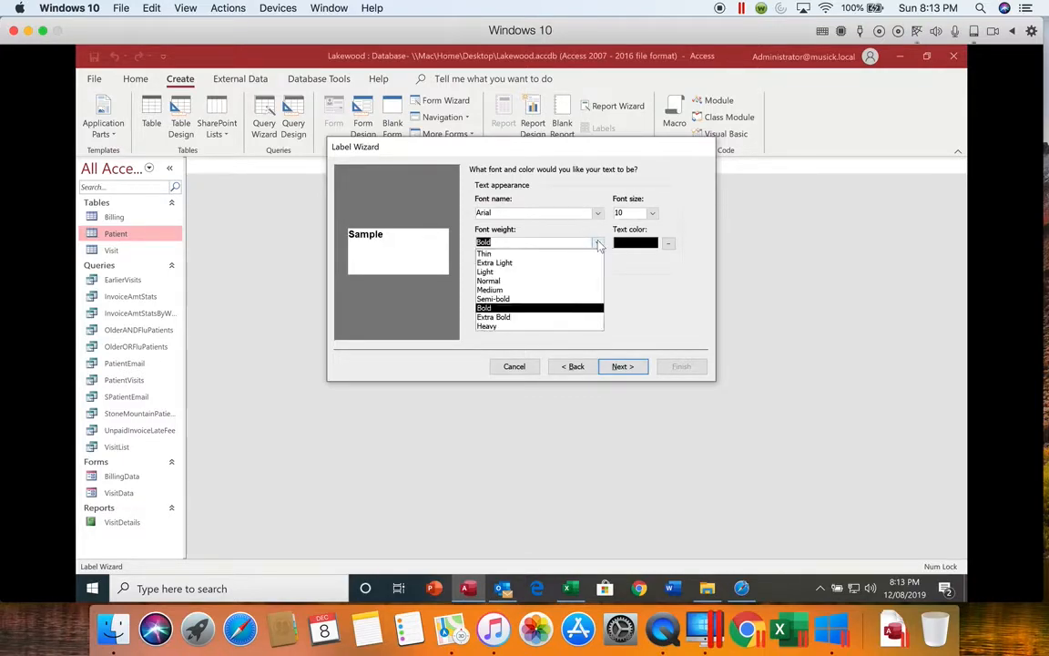
{"action": "left_click", "coordinate": [552, 290]}
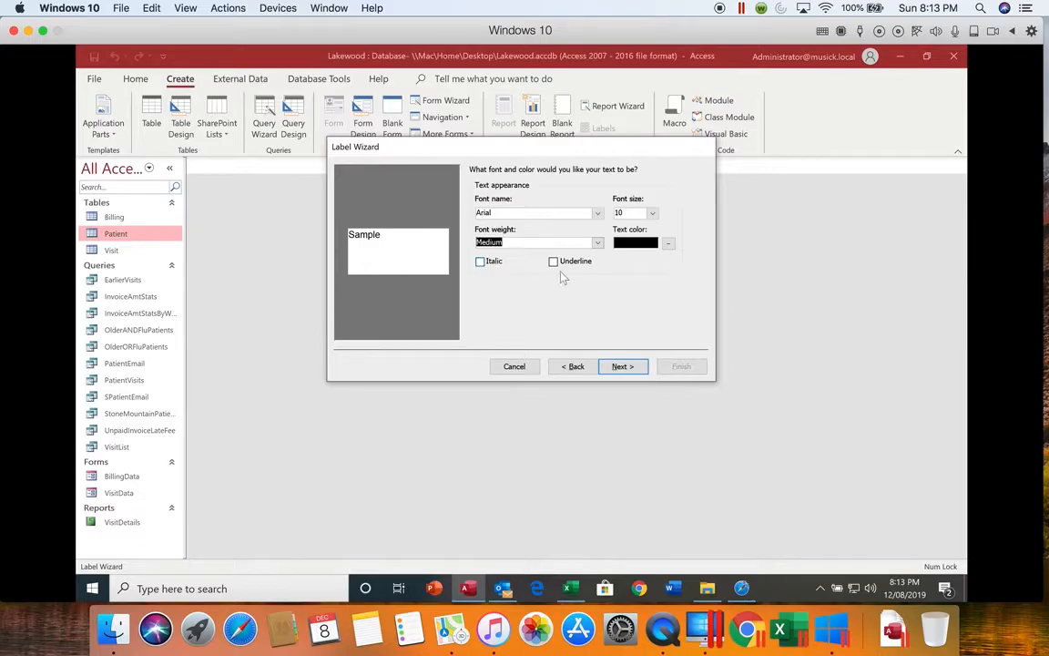
- Proceed to the label contents and place the FirstName and LastName fields, separated by a space, on the prototype label's first line
{"action": "left_click", "coordinate": [623, 368]}
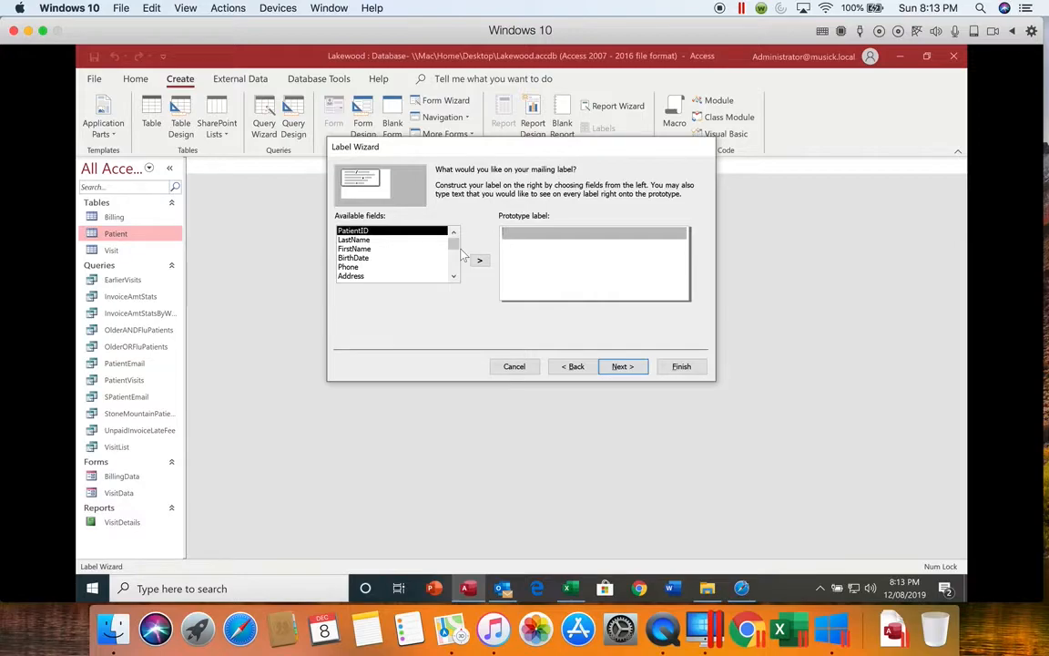
{"action": "left_click", "coordinate": [356, 249]}
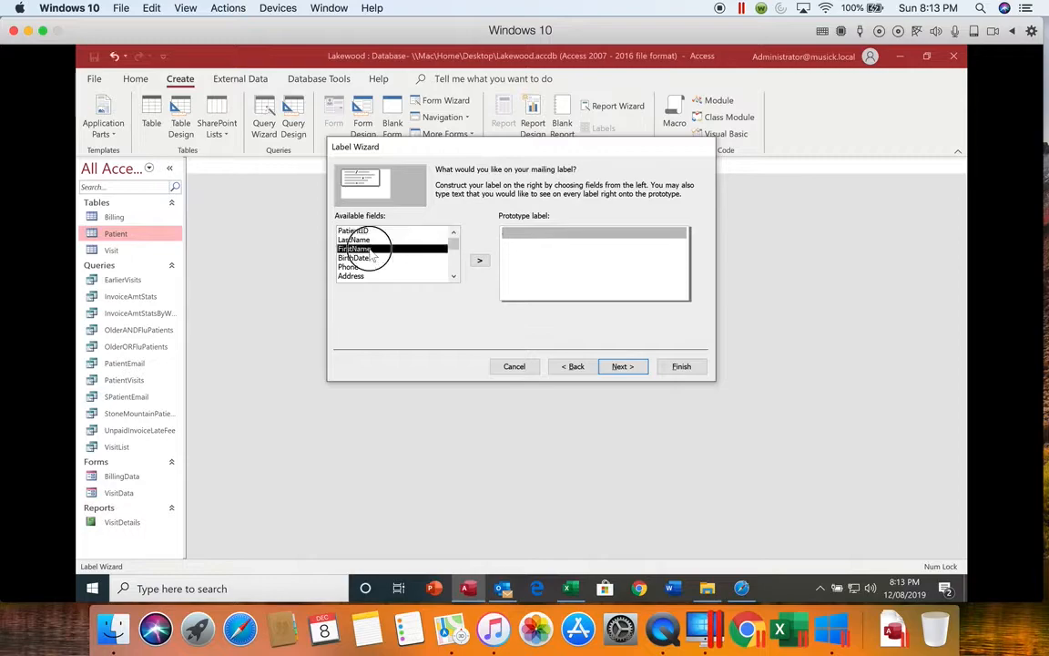
{"action": "left_click", "coordinate": [480, 263]}
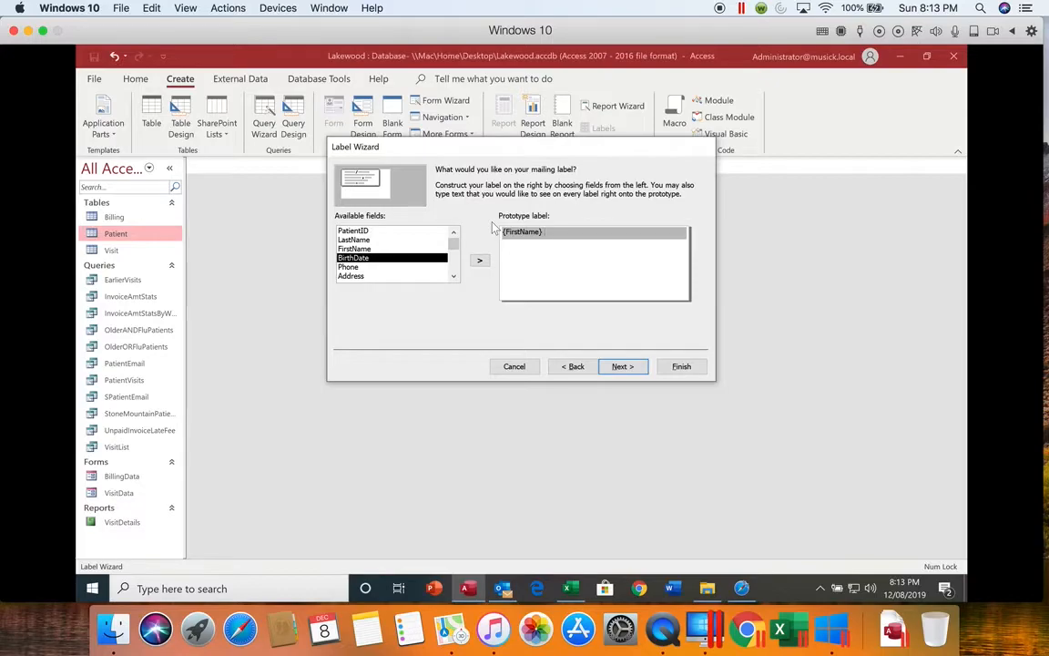
{"action": "left_click", "coordinate": [418, 240]}
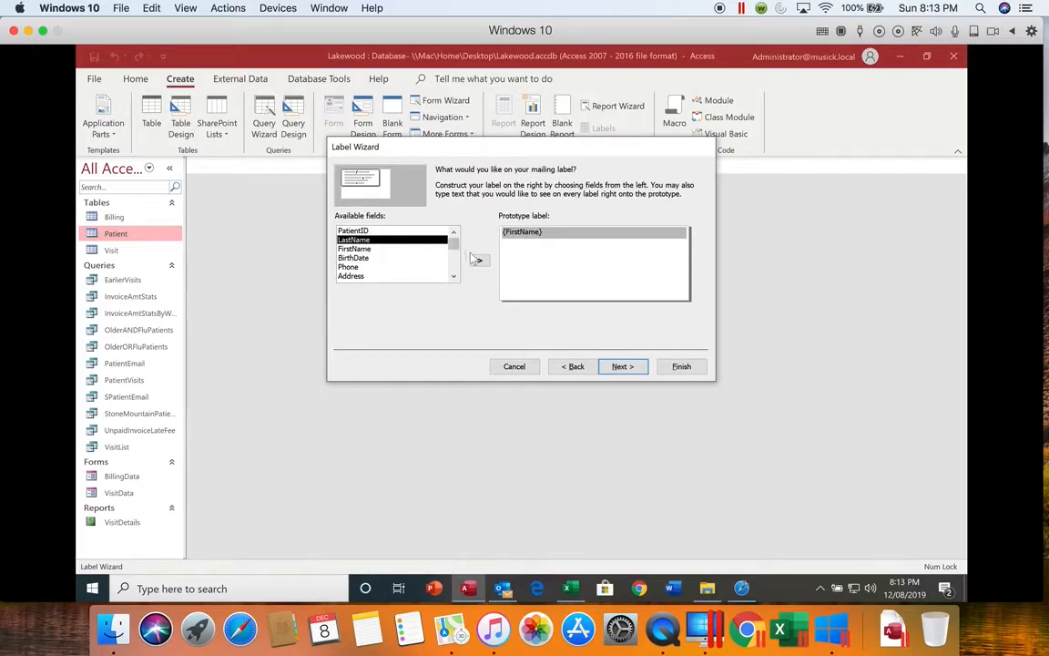
{"action": "left_click", "coordinate": [476, 261]}
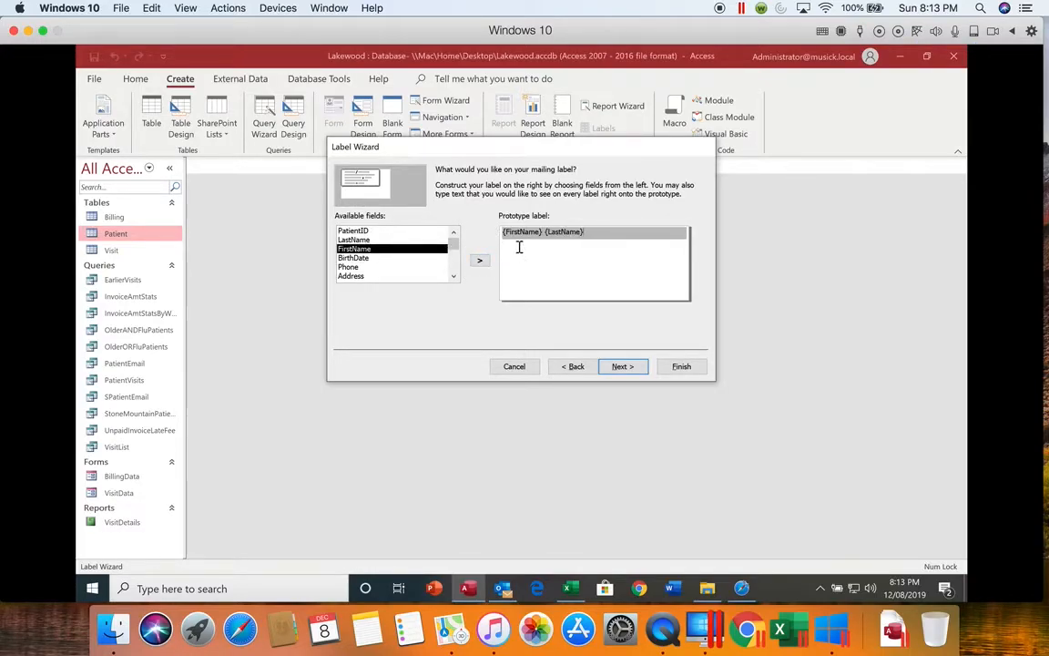
- Add the Address field to the second line of the prototype label
{"action": "left_click", "coordinate": [519, 247]}
{"action": "left_click", "coordinate": [404, 277]}
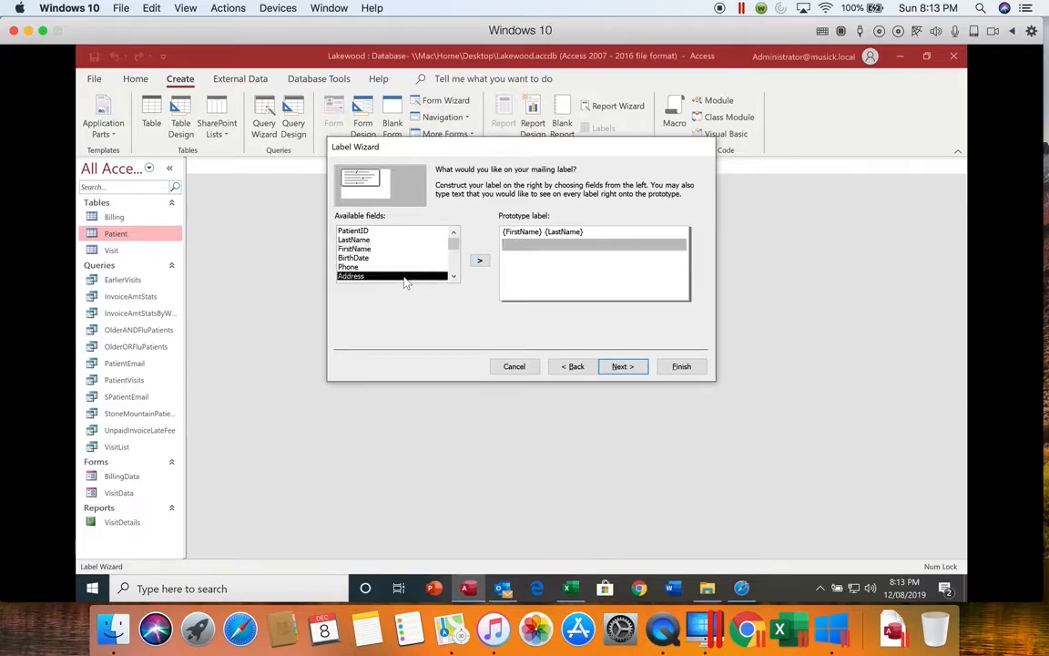
{"action": "left_click", "coordinate": [476, 261]}
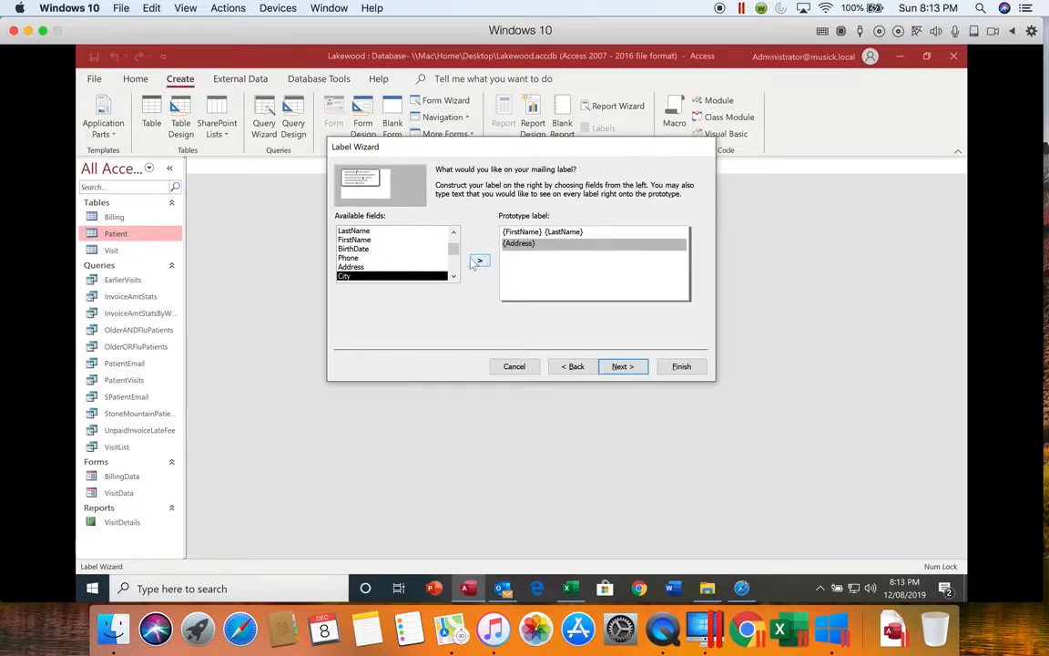
- Build the prototype label's third line as City, comma, State and Zip with spaces between them, and proceed to the sorting options
{"action": "left_click", "coordinate": [512, 258]}
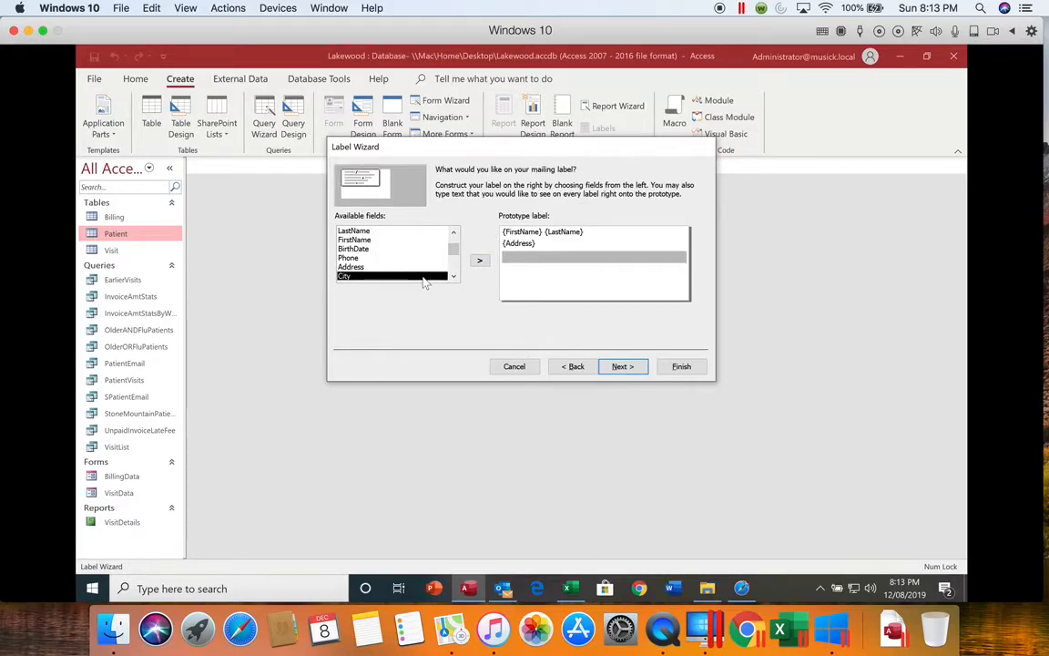
{"action": "left_click", "coordinate": [477, 262]}
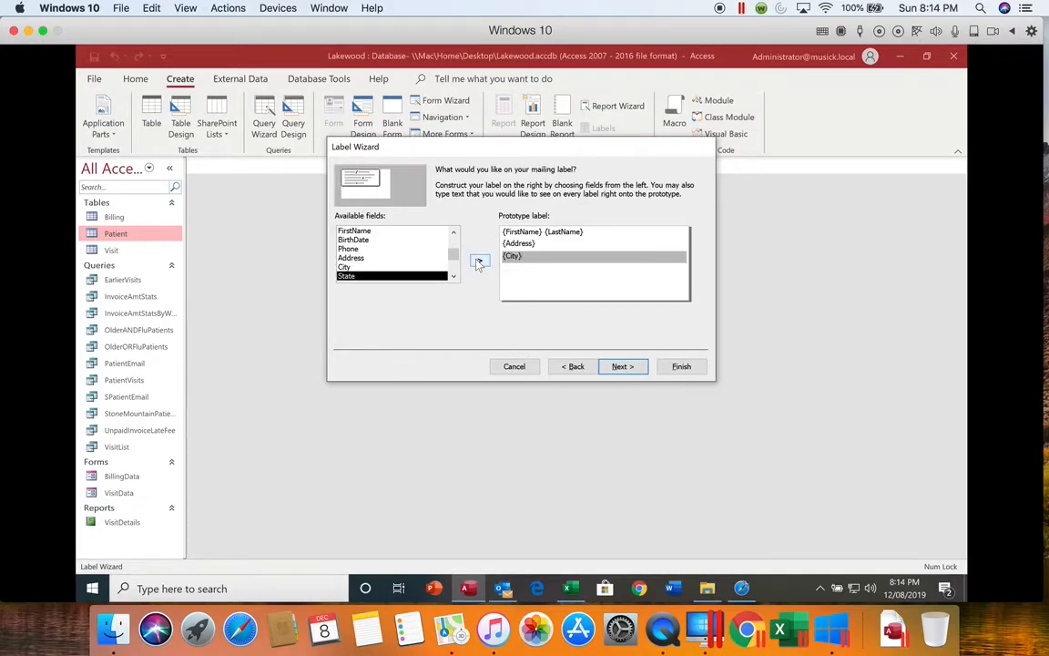
{"action": "type", "text": ","}
{"action": "left_click", "coordinate": [414, 277]}
{"action": "left_click", "coordinate": [480, 260]}
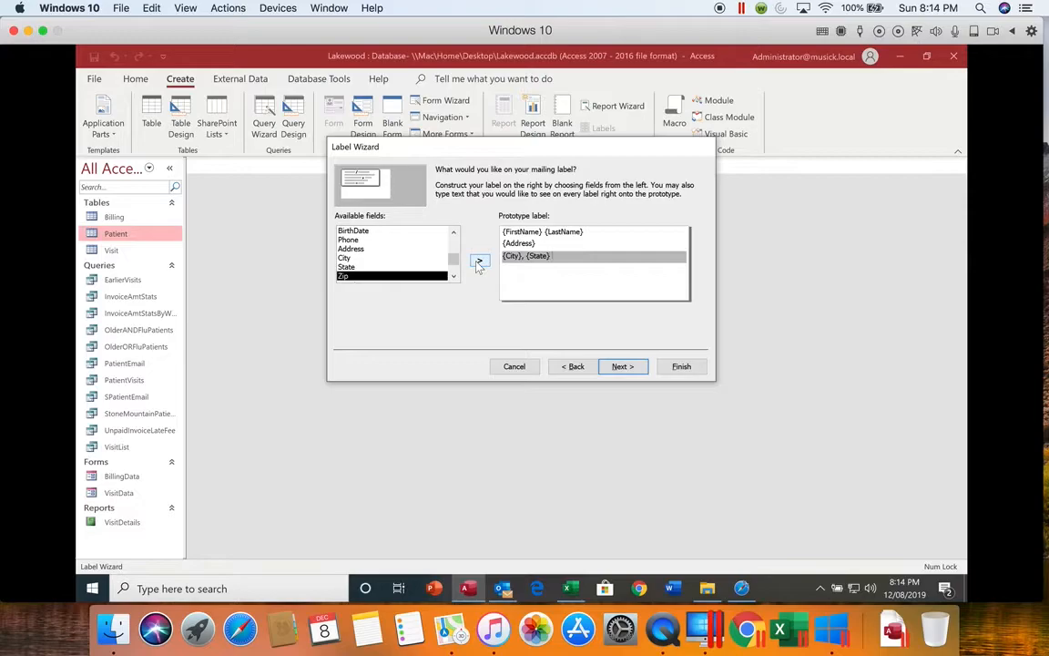
{"action": "left_click", "coordinate": [454, 276]}
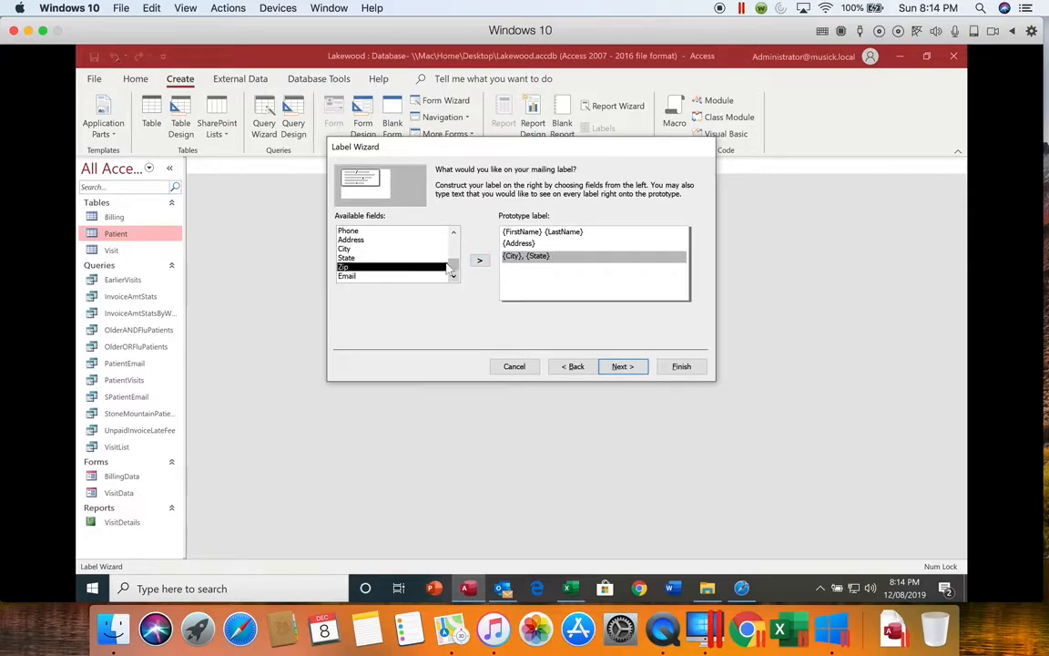
{"action": "left_click", "coordinate": [481, 261]}
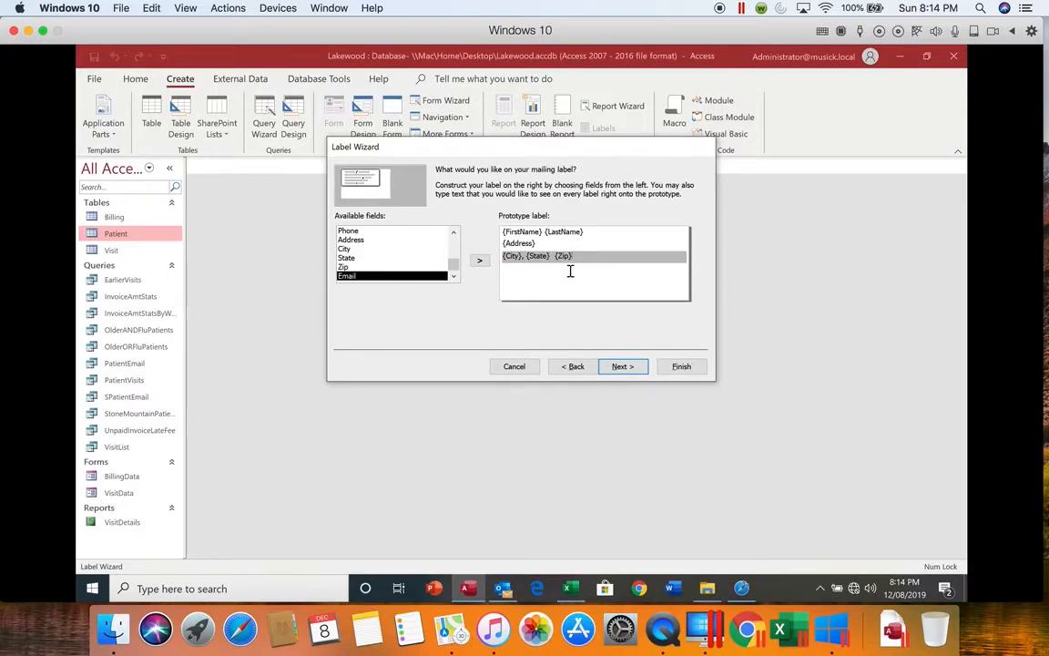
{"action": "left_click", "coordinate": [624, 368]}
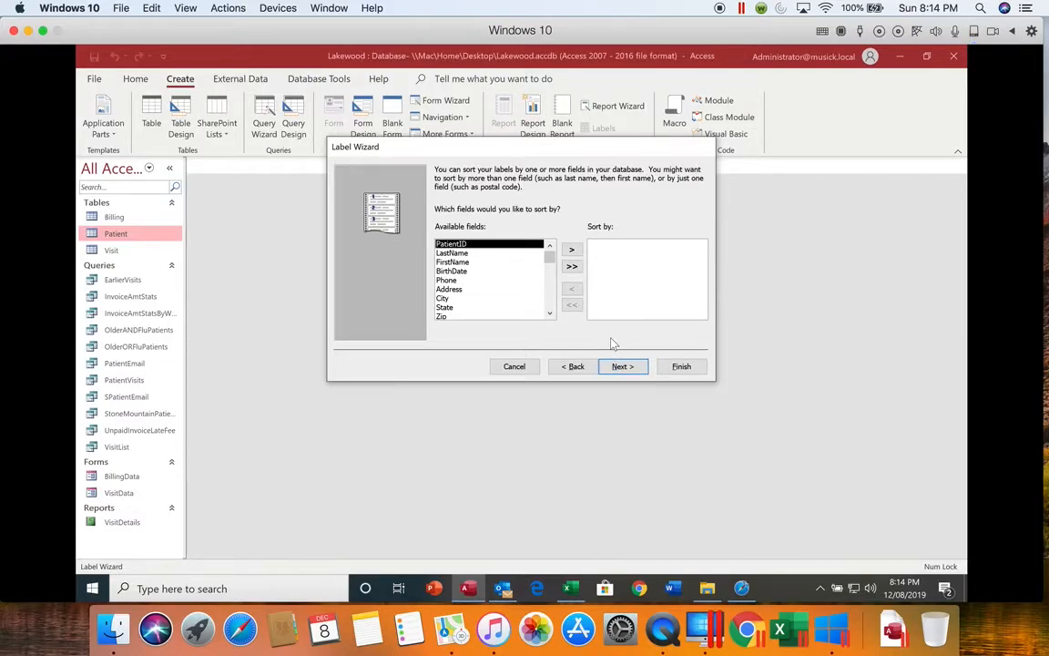
- Sort the labels by LastName and proceed to naming the report
{"action": "left_click", "coordinate": [496, 253]}
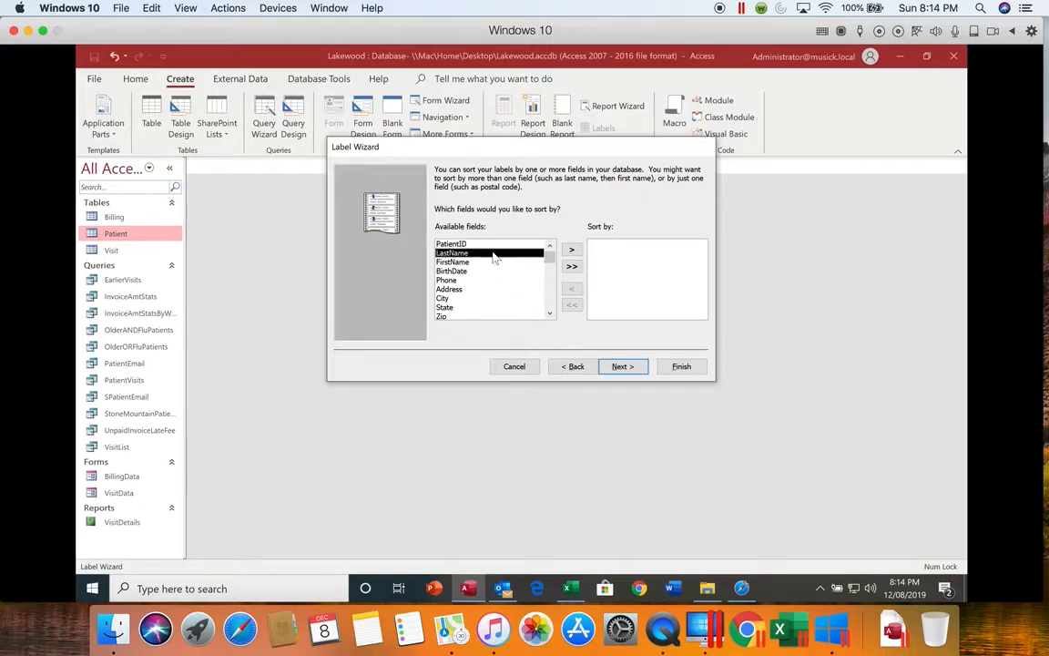
{"action": "left_click", "coordinate": [572, 250]}
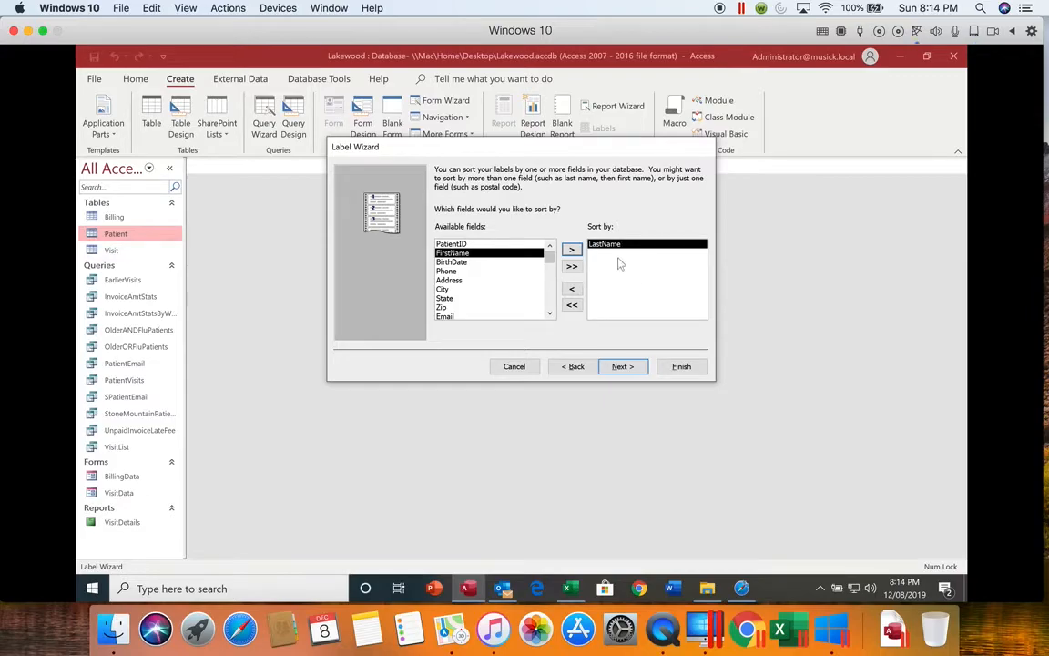
{"action": "left_click", "coordinate": [623, 367]}
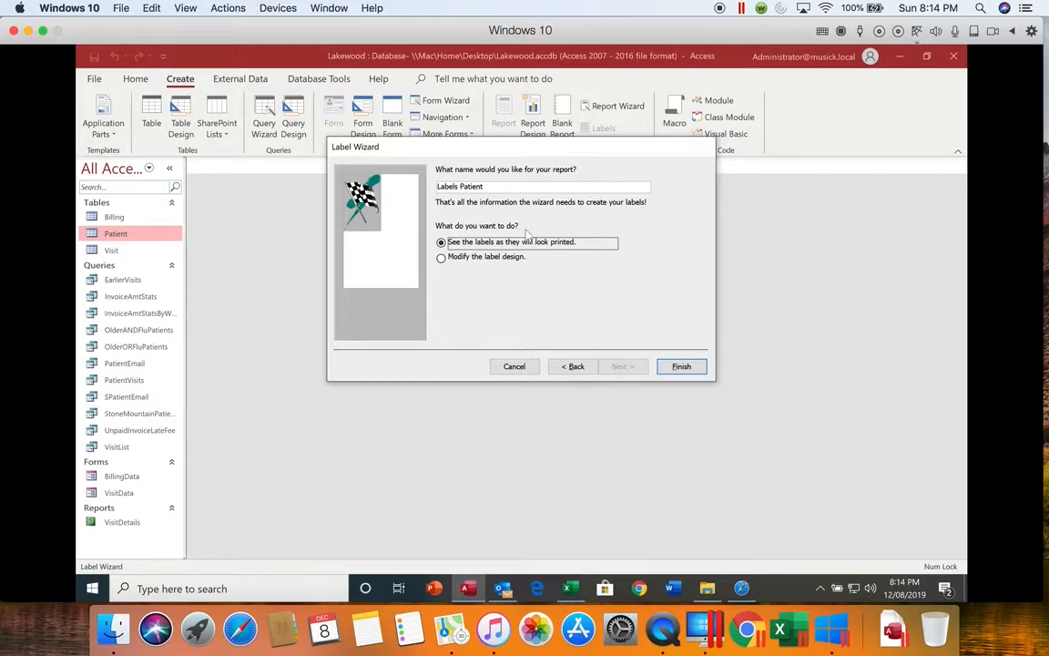
- Name the label report PatientMailingLabels and finish the wizard with the labels shown as they will print
{"action": "left_click", "coordinate": [461, 188]}
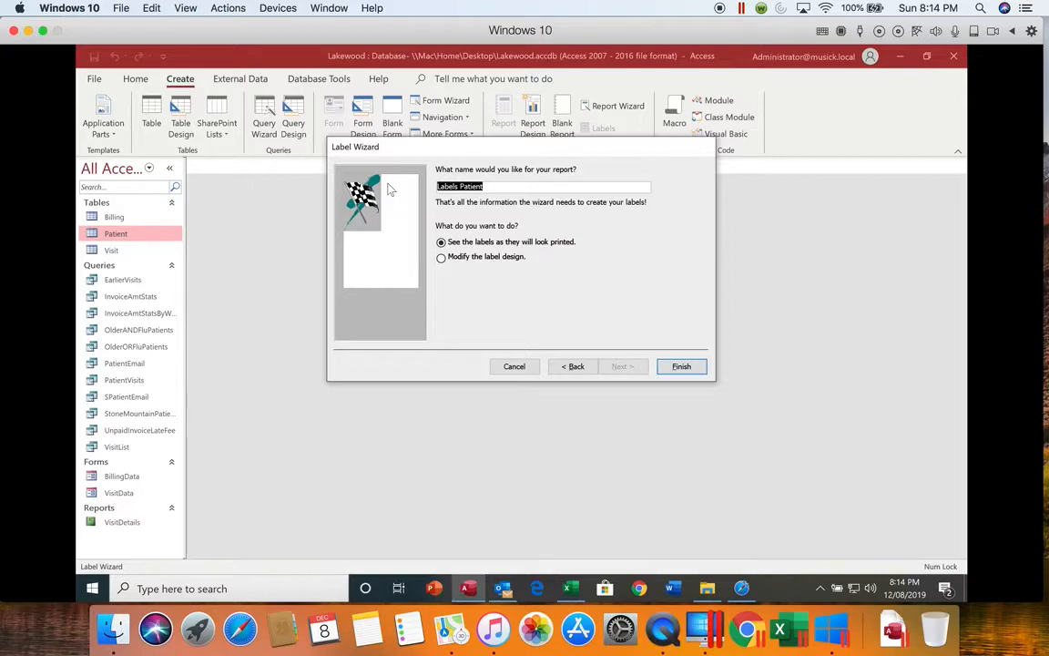
{"action": "type", "text": "PatientMailingLabels"}
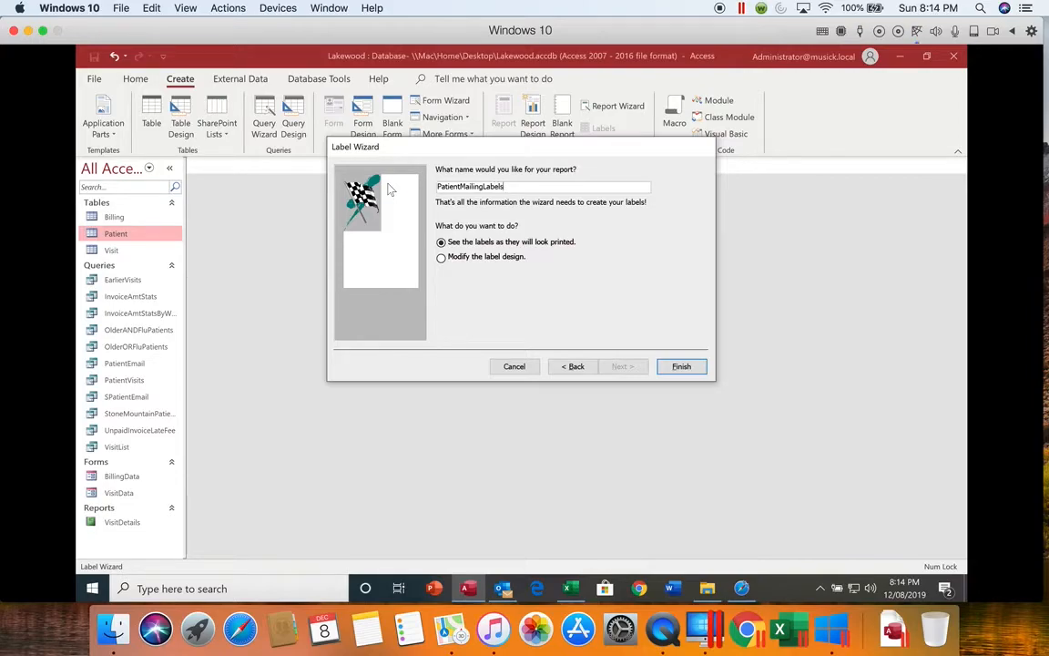
{"action": "key", "text": "Return"}
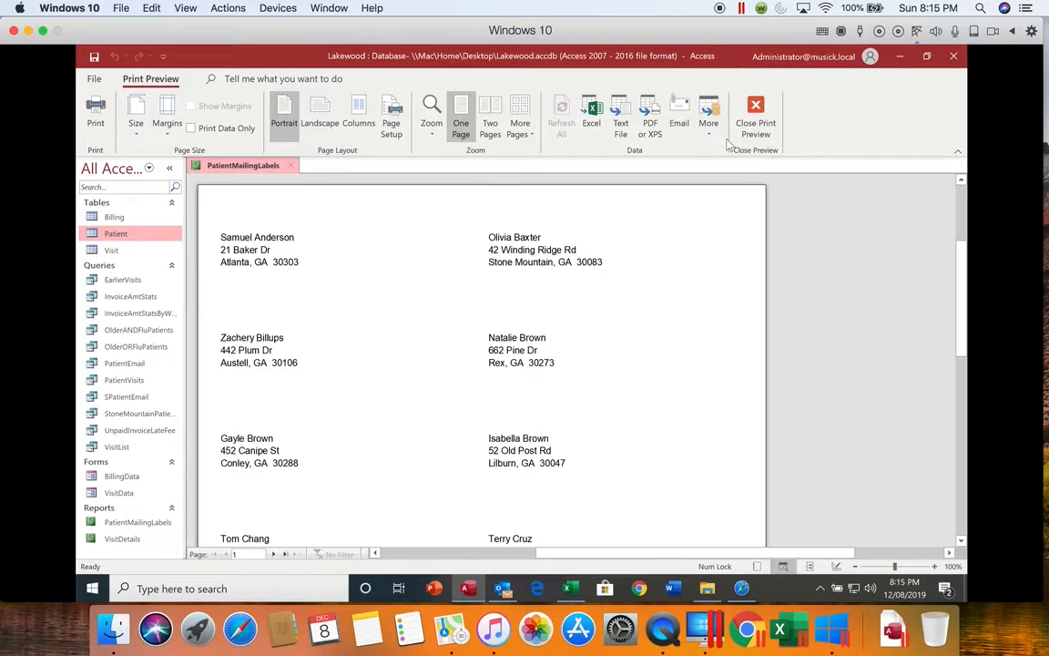
- Leave the print preview and set the label report's column layout to Down, then Across in the page setup
{"action": "left_click", "coordinate": [755, 114]}
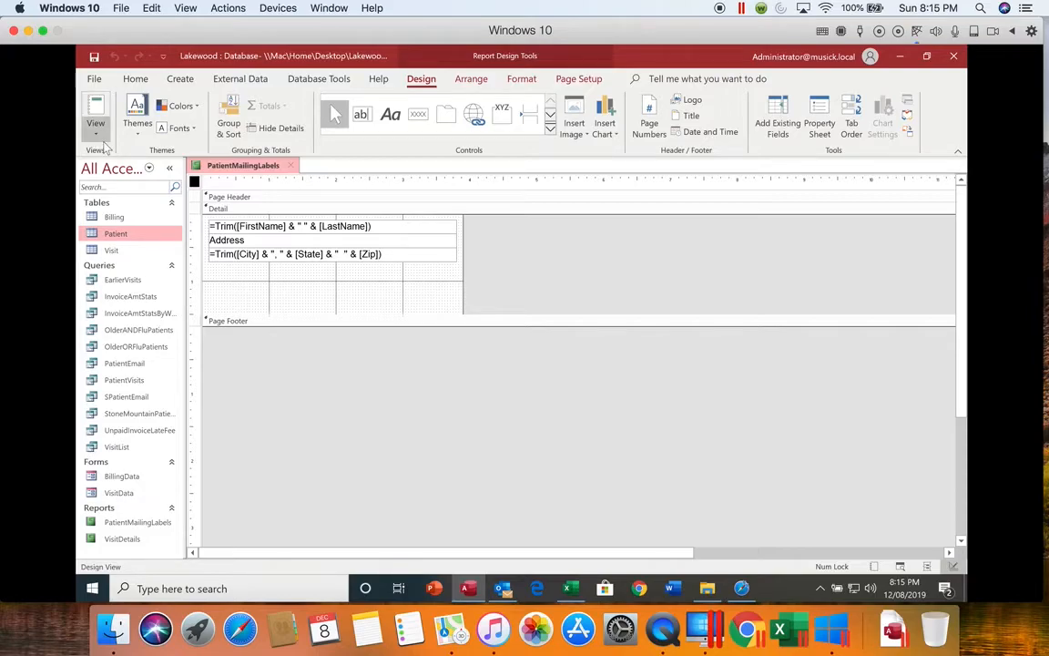
{"action": "left_click", "coordinate": [583, 82]}
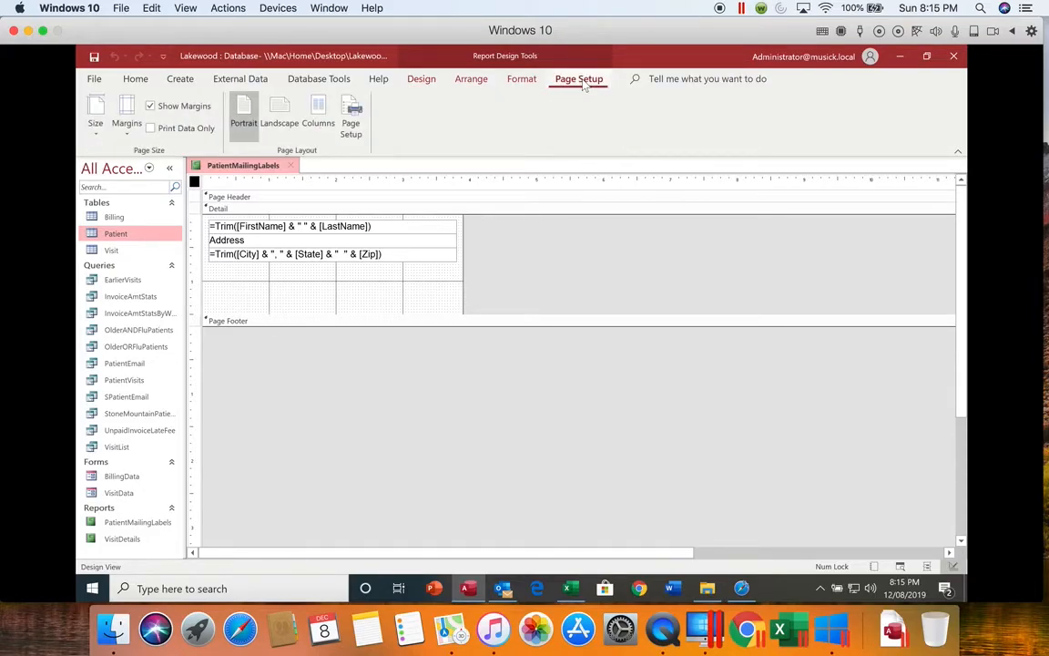
{"action": "left_click", "coordinate": [355, 133]}
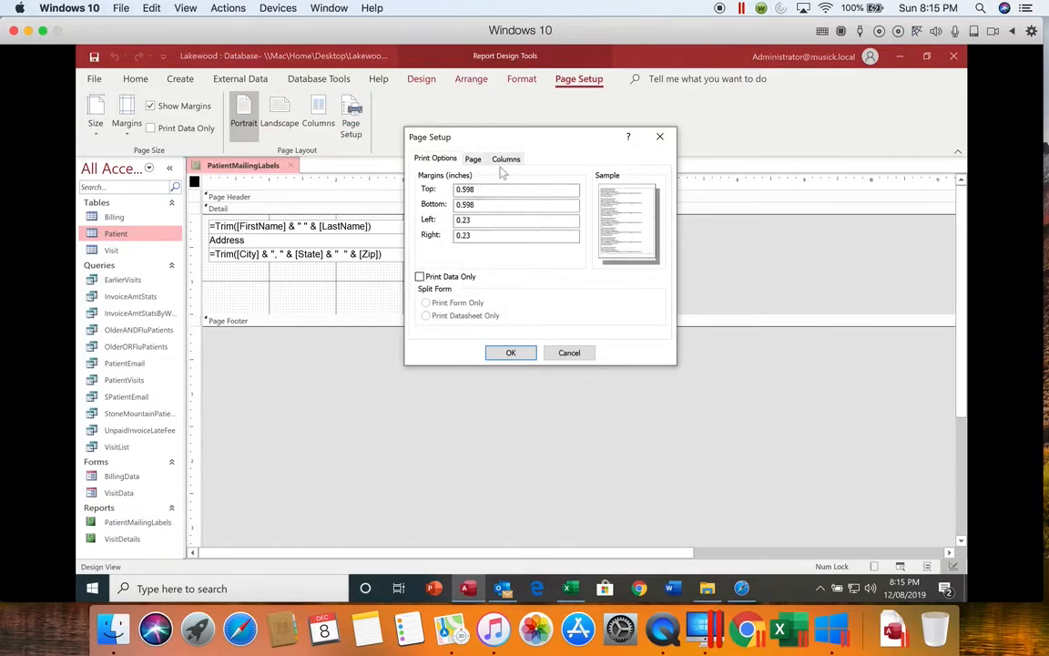
{"action": "left_click", "coordinate": [508, 161]}
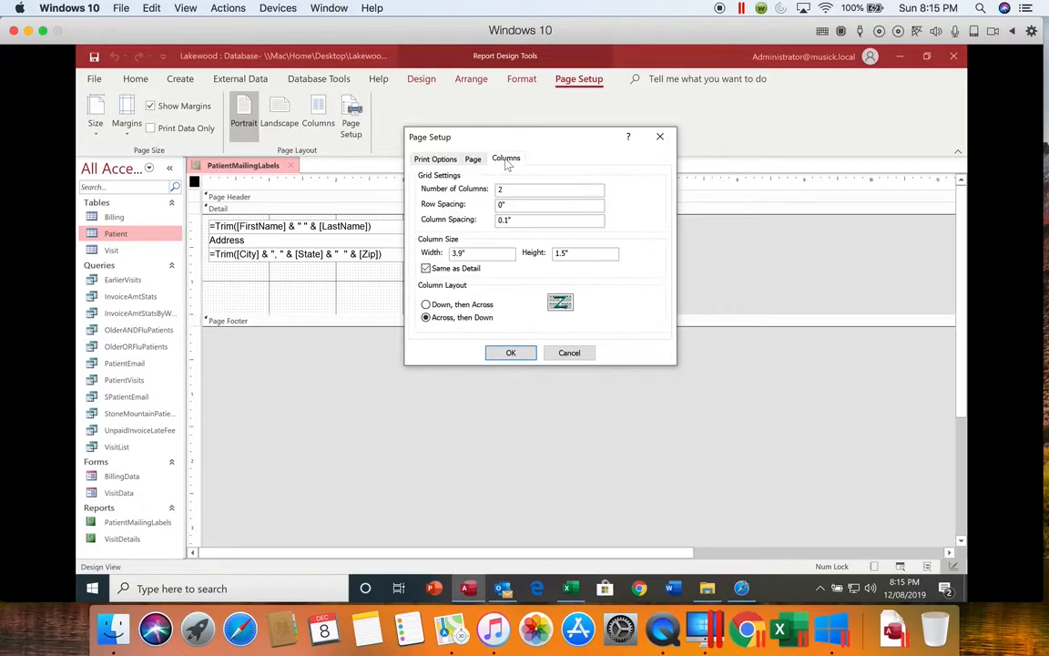
{"action": "left_click", "coordinate": [426, 305]}
{"action": "left_click", "coordinate": [510, 352]}
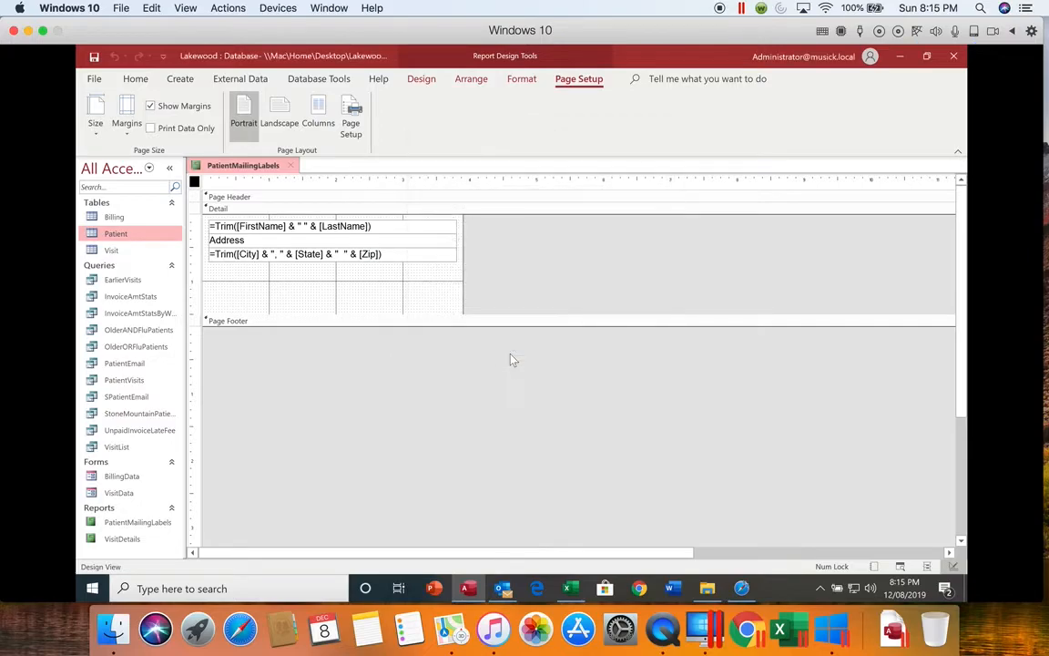
- Show the label report in Print Preview to check the order of the labels
{"action": "left_click", "coordinate": [133, 79]}
{"action": "left_click", "coordinate": [97, 134]}
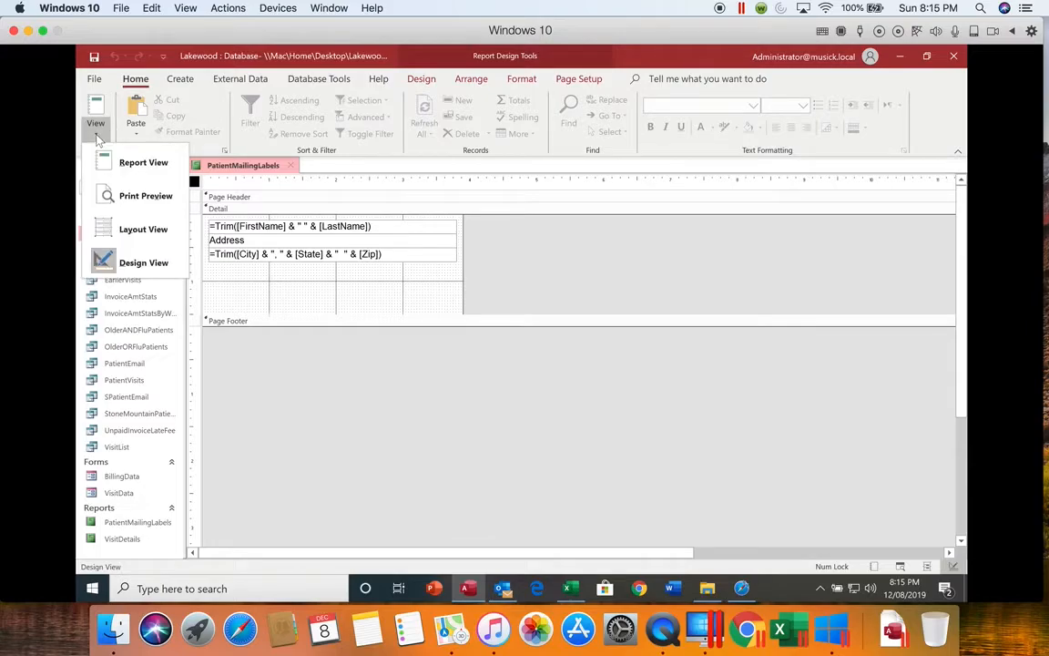
{"action": "left_click", "coordinate": [130, 194]}
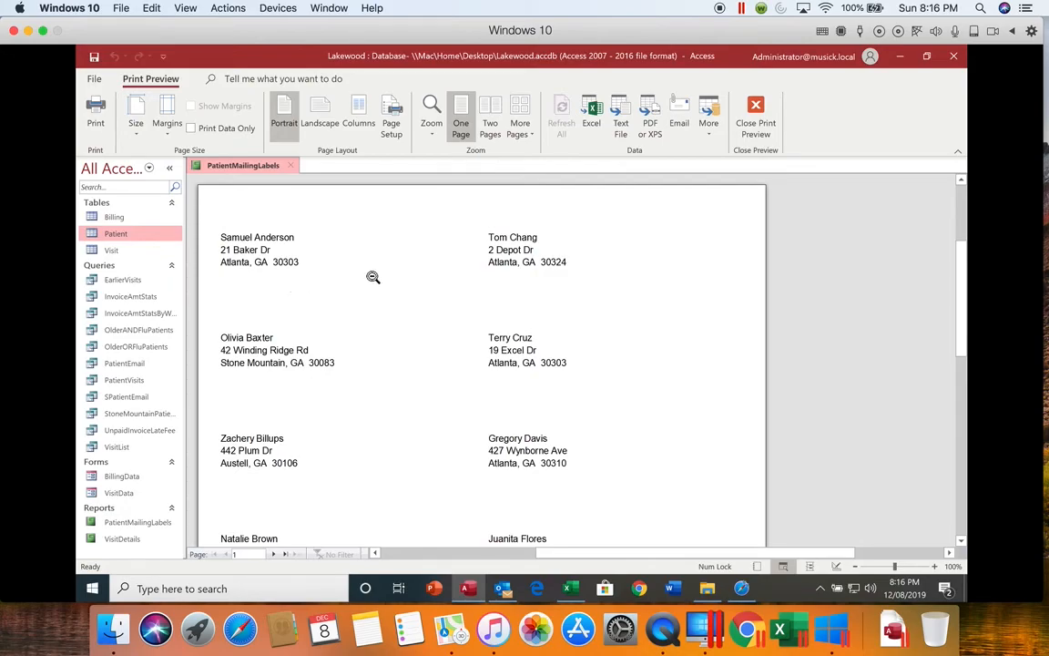
- Save the PatientMailingLabels report and close it
{"action": "left_click", "coordinate": [93, 57]}
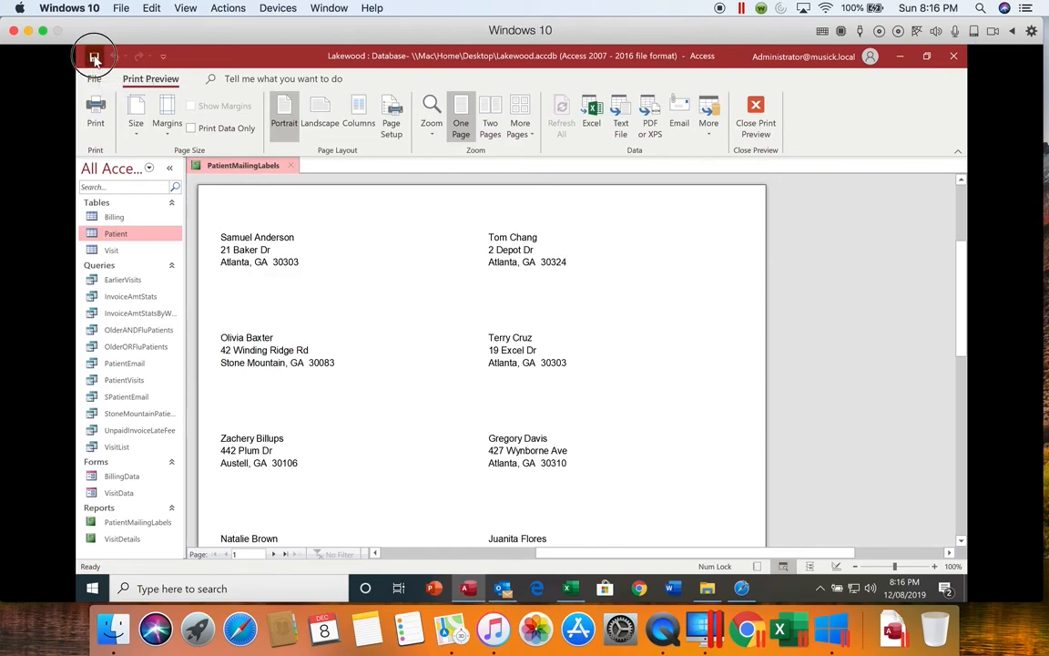
{"action": "left_click", "coordinate": [290, 165]}
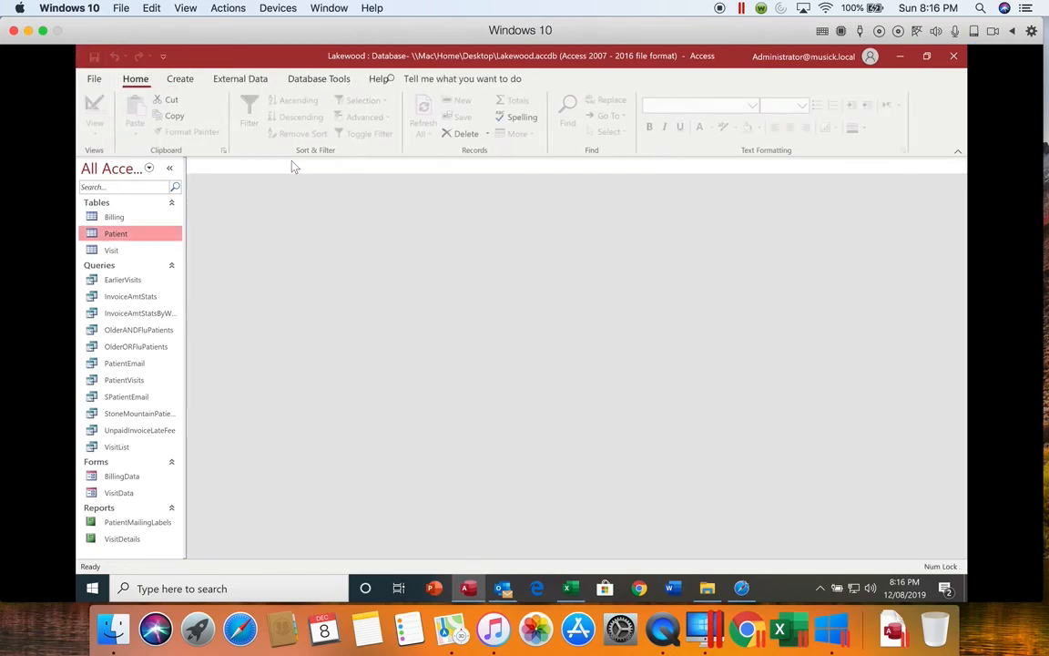